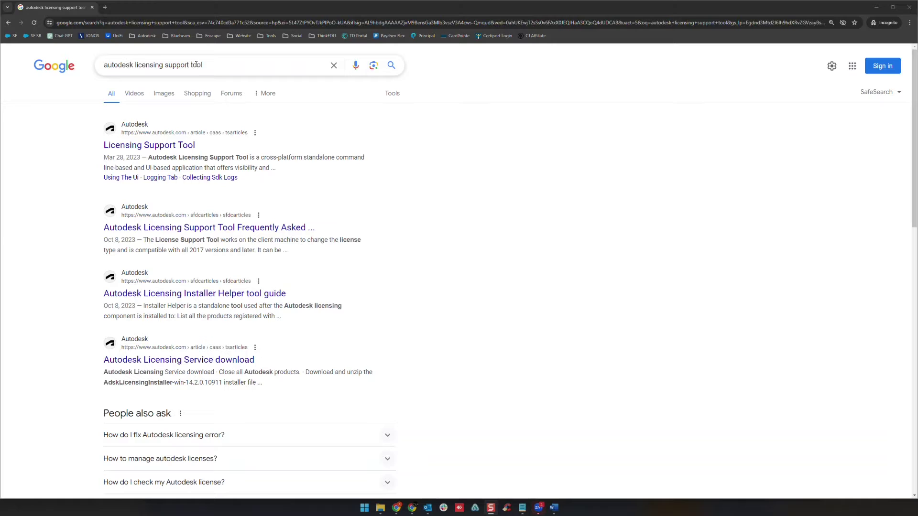
Step: Open the Licensing Support Tool article and request its Windows zip, cancelling the duplicate save
left_click(163, 148)
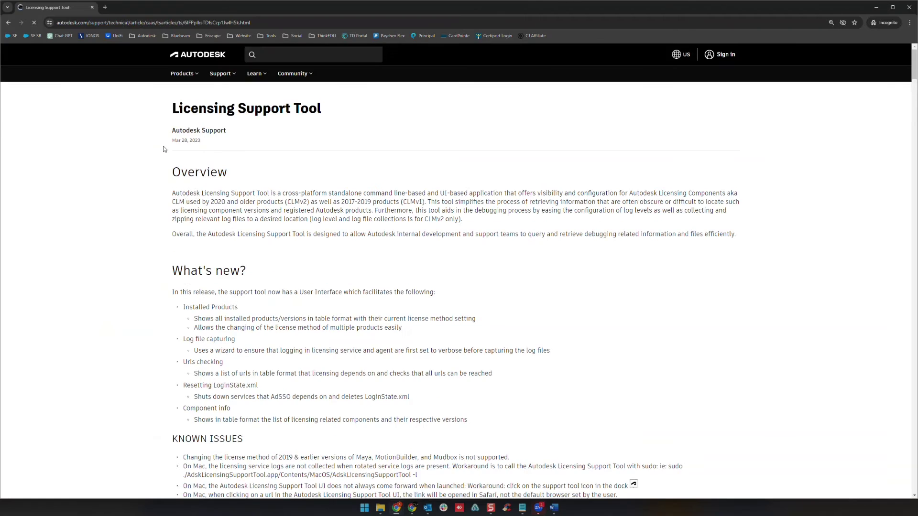
scroll(328, 193, "down", 3)
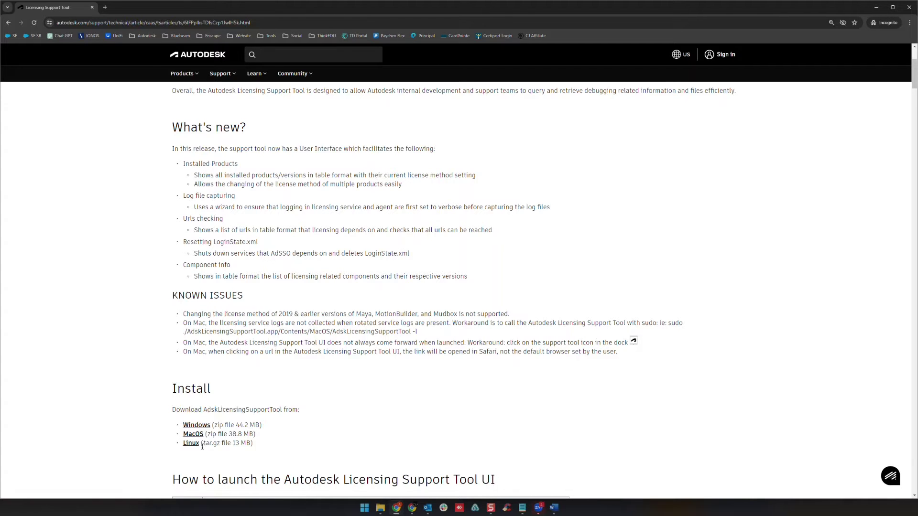
left_click(209, 425)
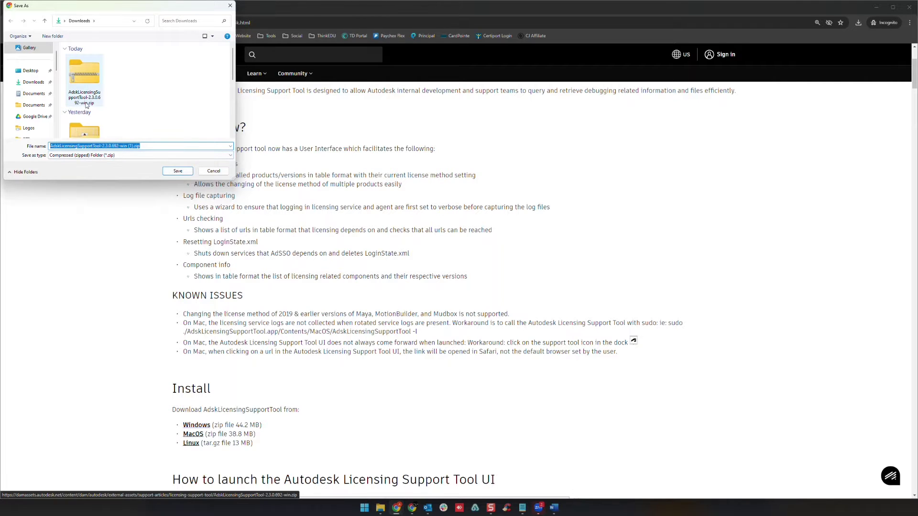
left_click(216, 172)
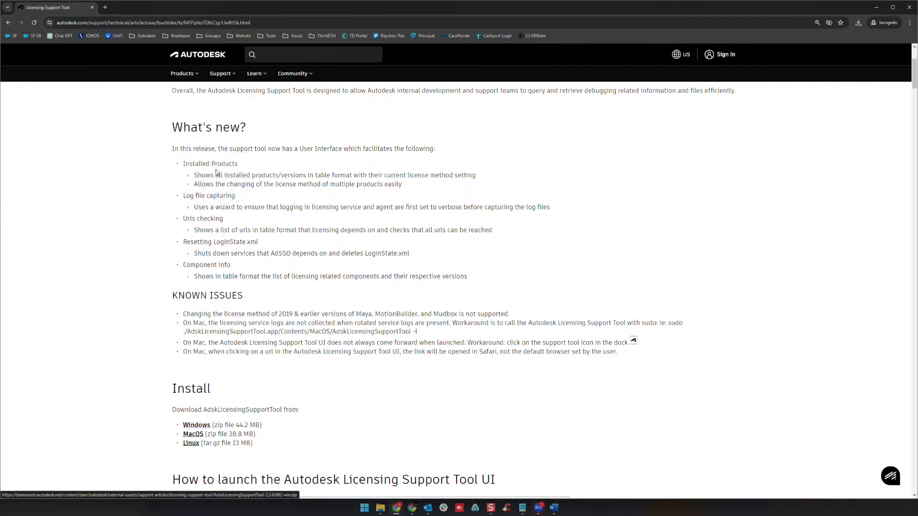
Step: Extract AdskLicensingSupportTool-2.3.0.692-win.zip in Downloads and open the extracted folder
left_click(380, 508)
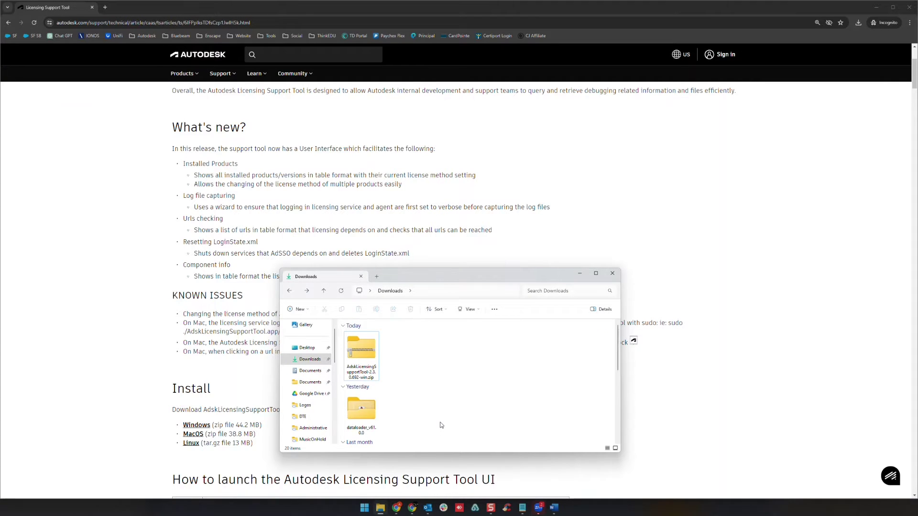
left_click(363, 360)
right_click(363, 359)
left_click(395, 241)
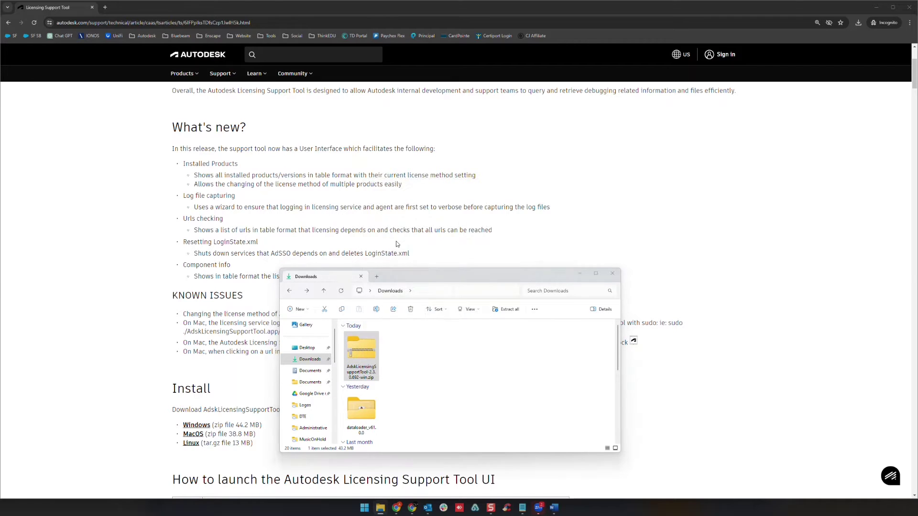
key("Return")
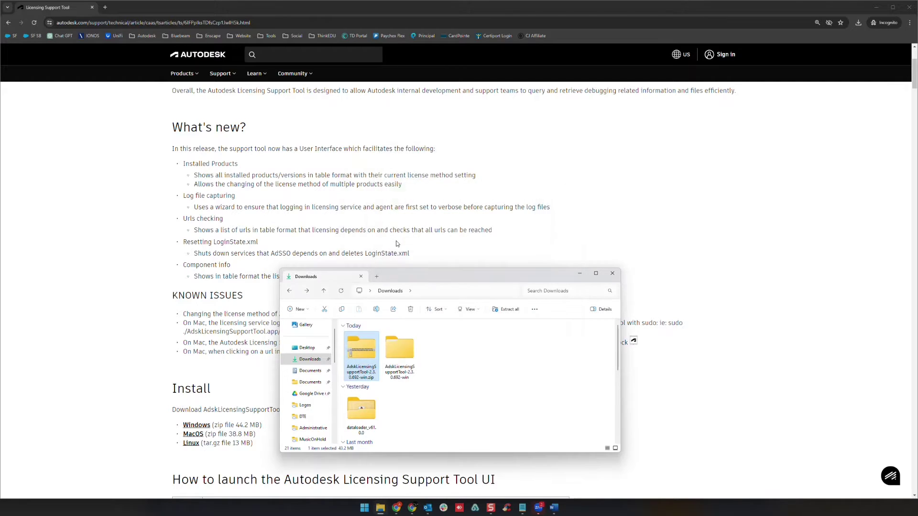
double_click(407, 349)
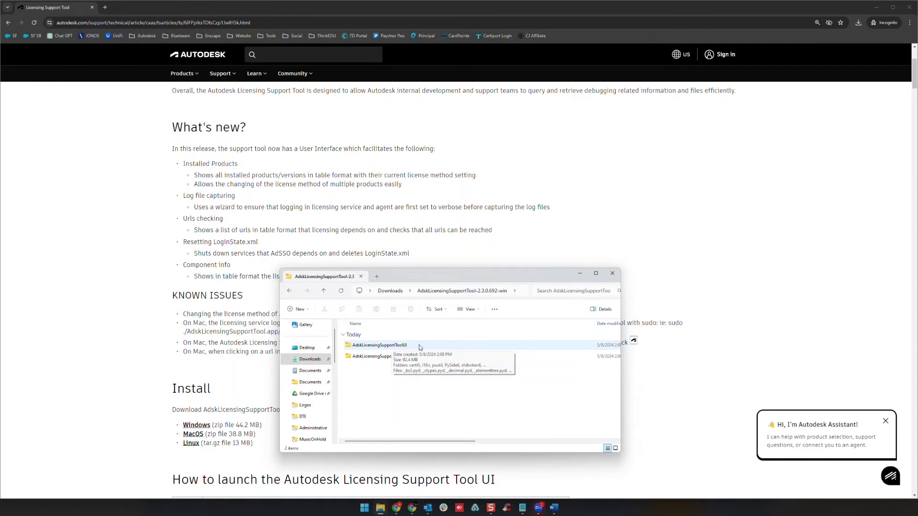
Step: Run AdskLicensingSupportToolUI.exe from the AdskLicensingSupportToolUI folder
double_click(394, 347)
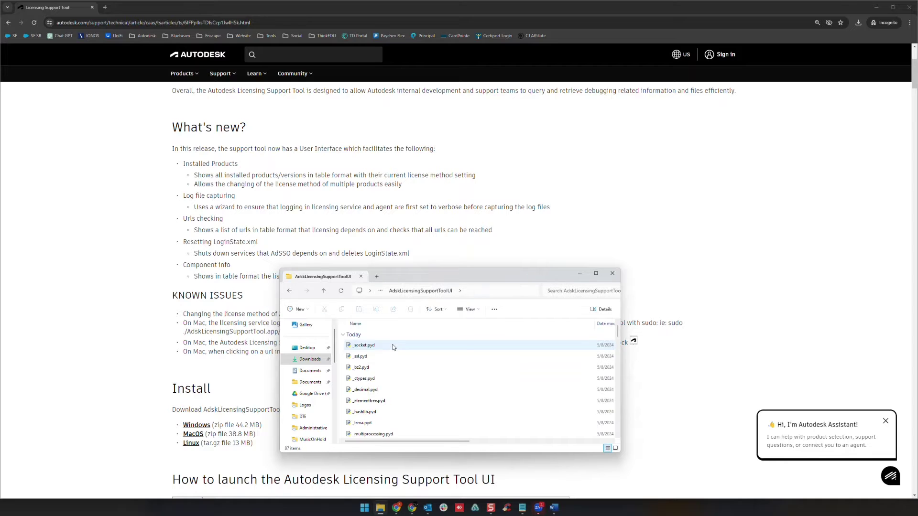
scroll(398, 384, "down", 5)
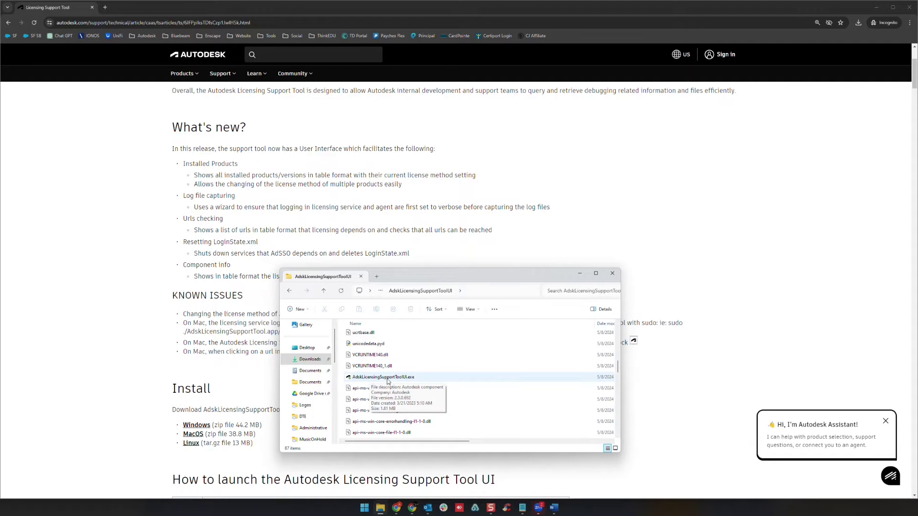
double_click(399, 377)
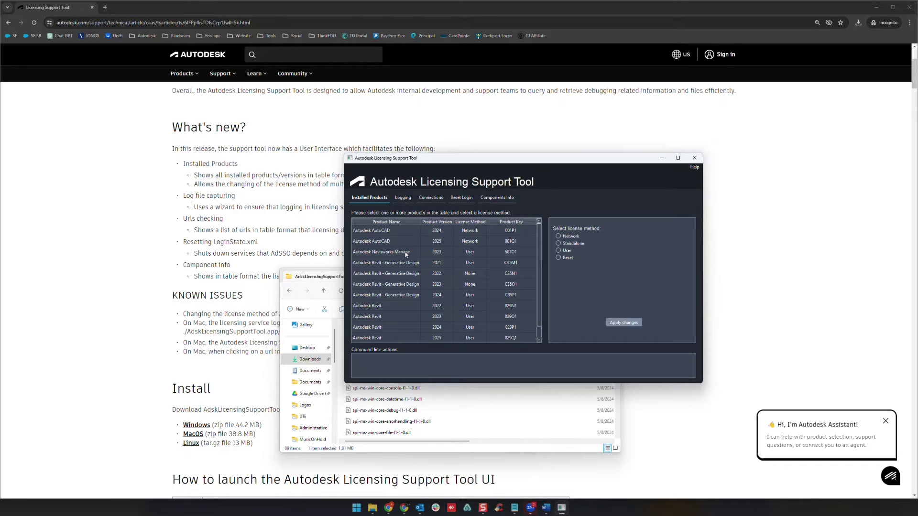
Step: Switch AutoCAD 2024's license method to User and dismiss the confirmation
left_click(393, 233)
left_click(396, 243)
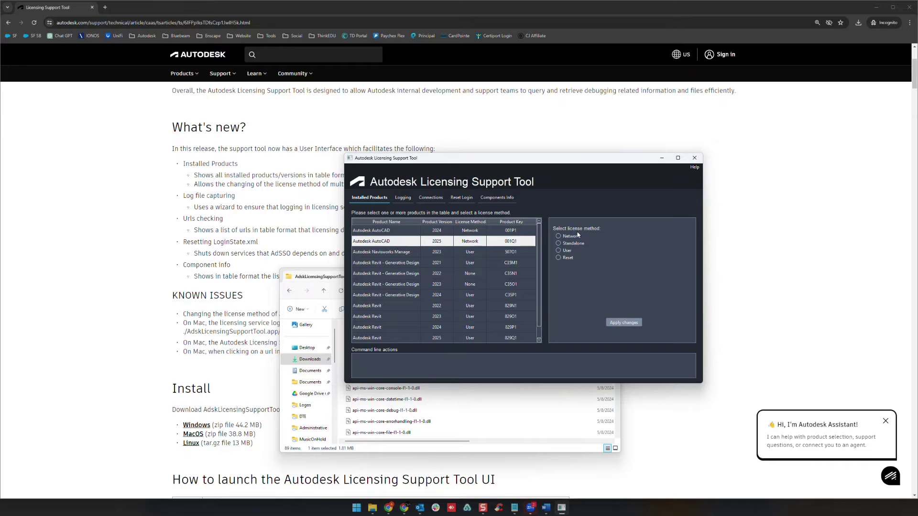
key("ctrl")
key("ctrl")
key("ctrl")
left_click(397, 232)
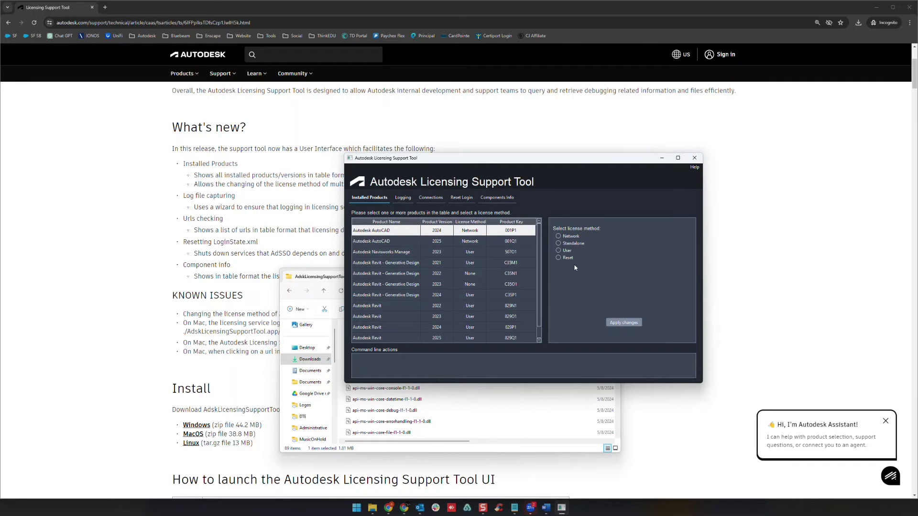
left_click(559, 250)
left_click(617, 323)
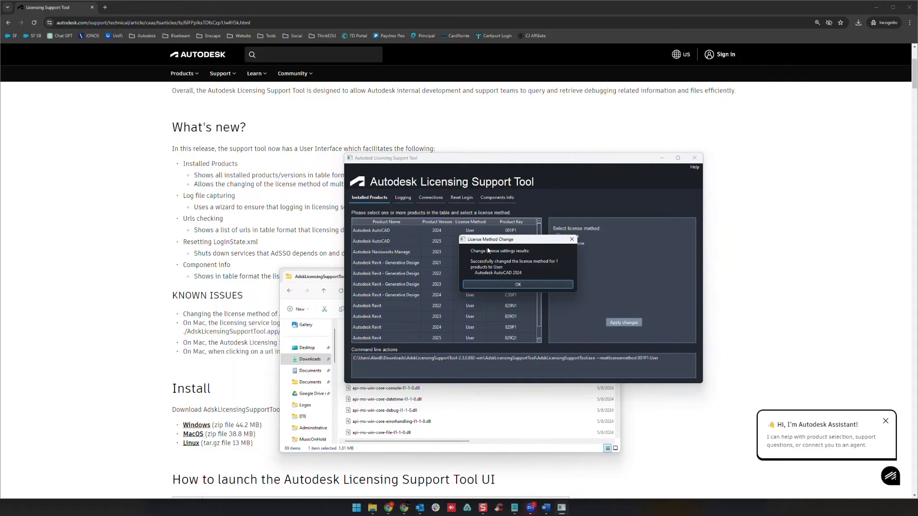
left_click(518, 285)
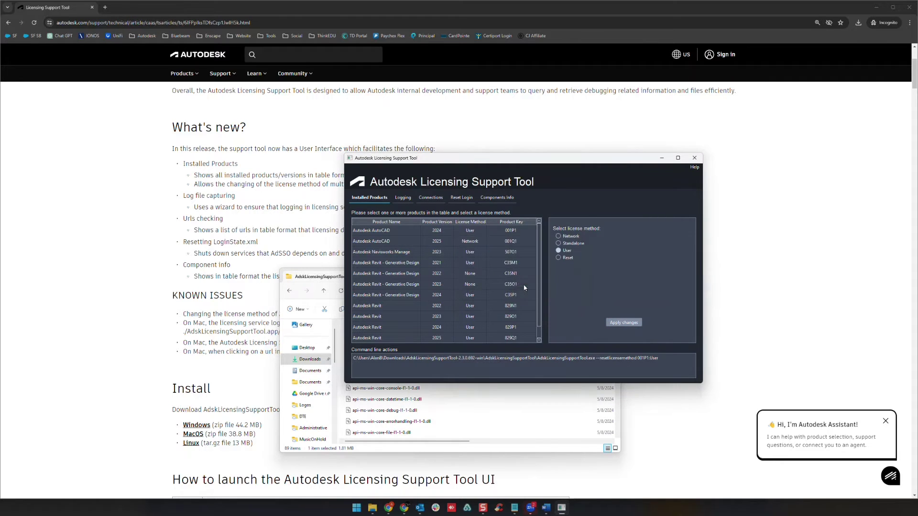
Step: Switch AutoCAD 2025's license method to User and dismiss the confirmation
left_click(480, 236)
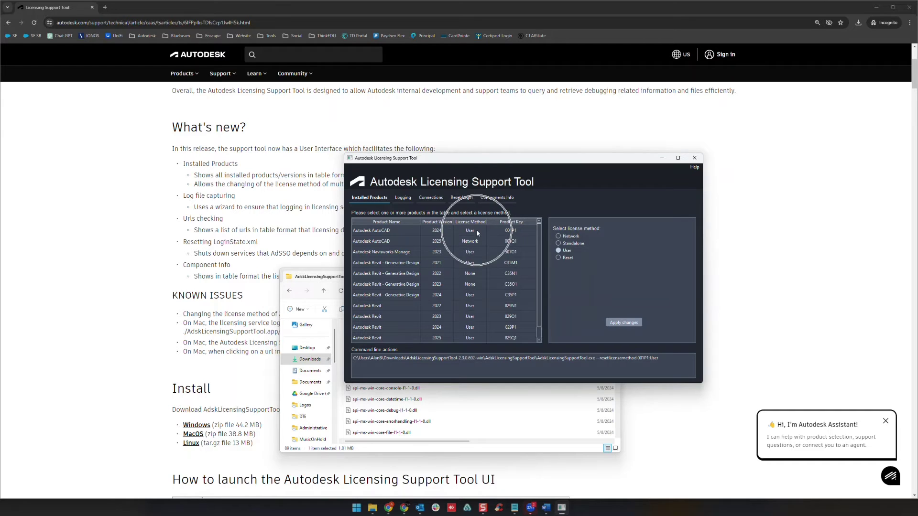
left_click(470, 244)
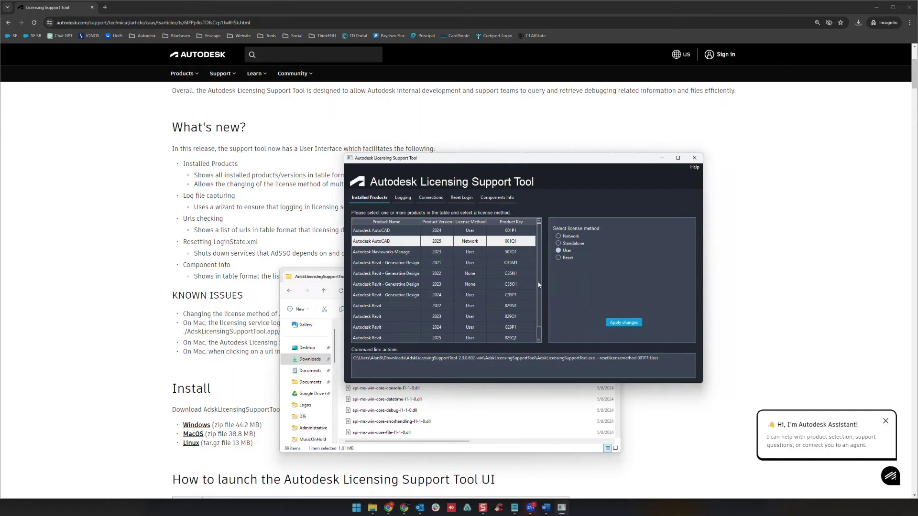
left_click(558, 250)
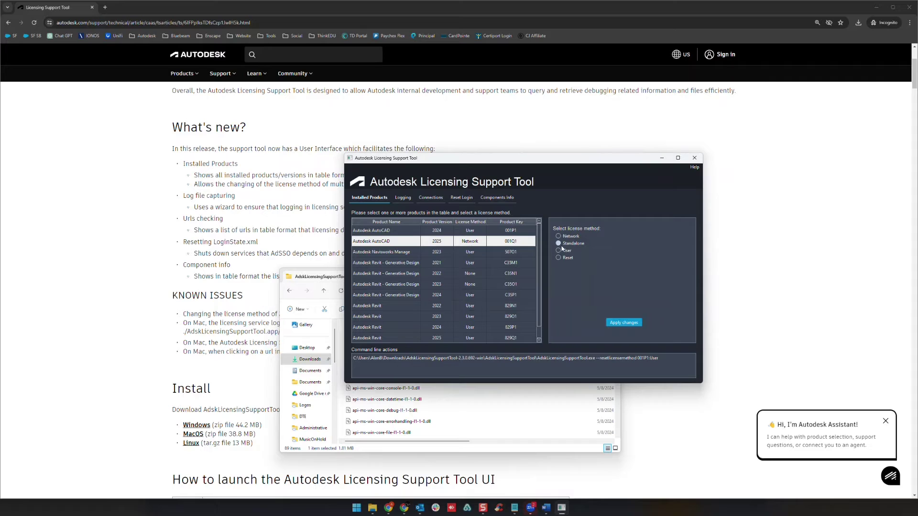
left_click(622, 323)
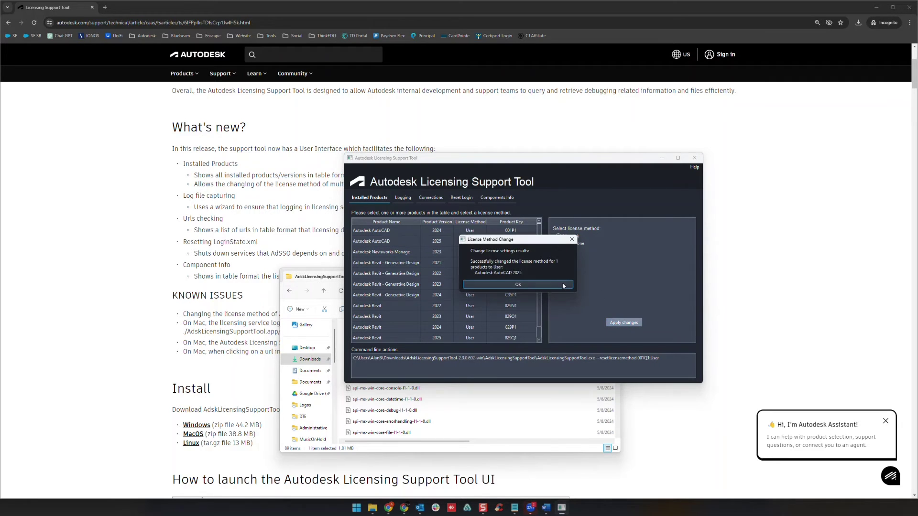
left_click(562, 285)
left_click(471, 234)
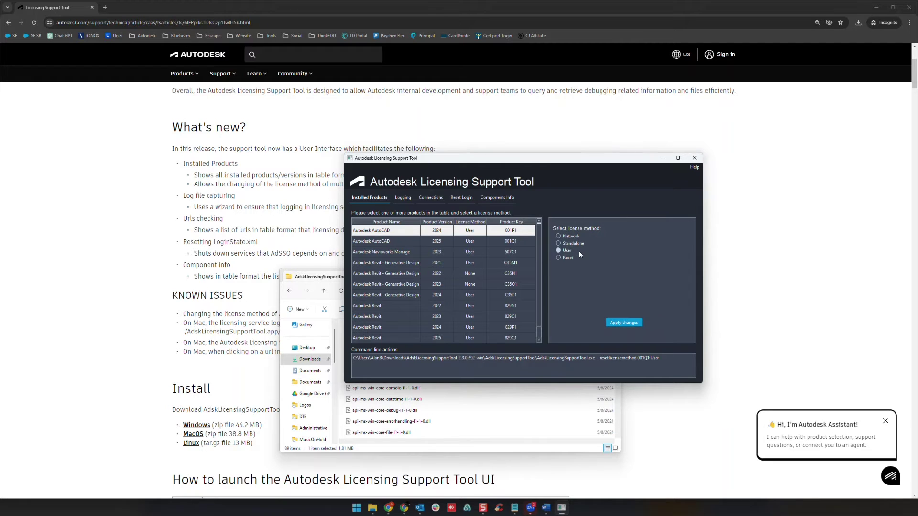
left_click(562, 263)
Step: Check the Autodesk service URLs on the Connections tab; only api.autodesk.com is flagged False
left_click(398, 200)
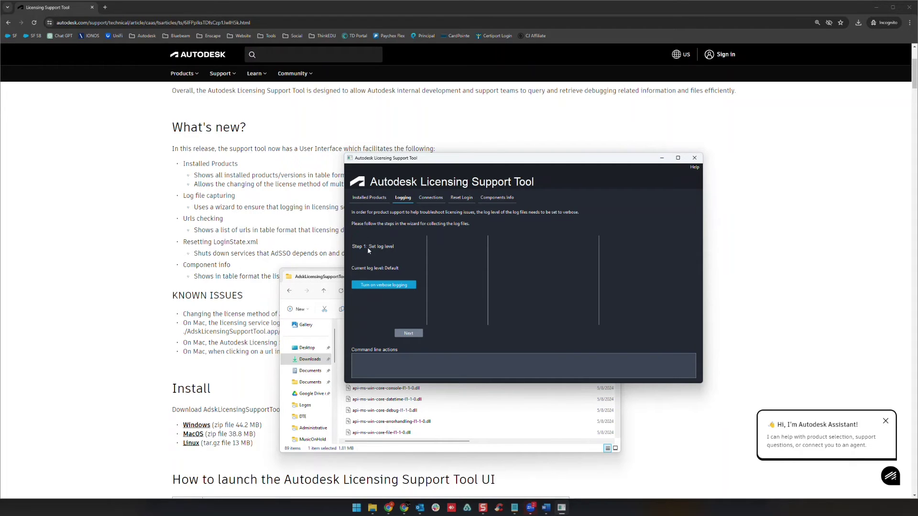
left_click(436, 199)
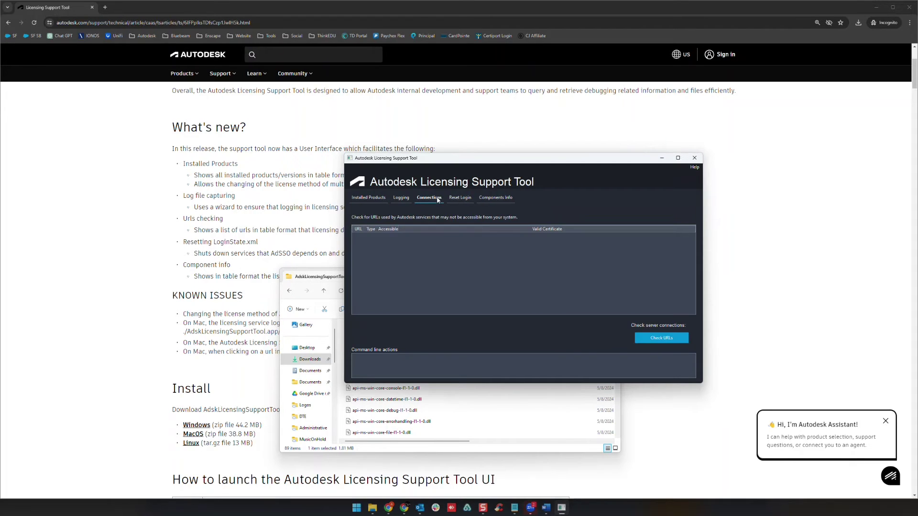
left_click(645, 341)
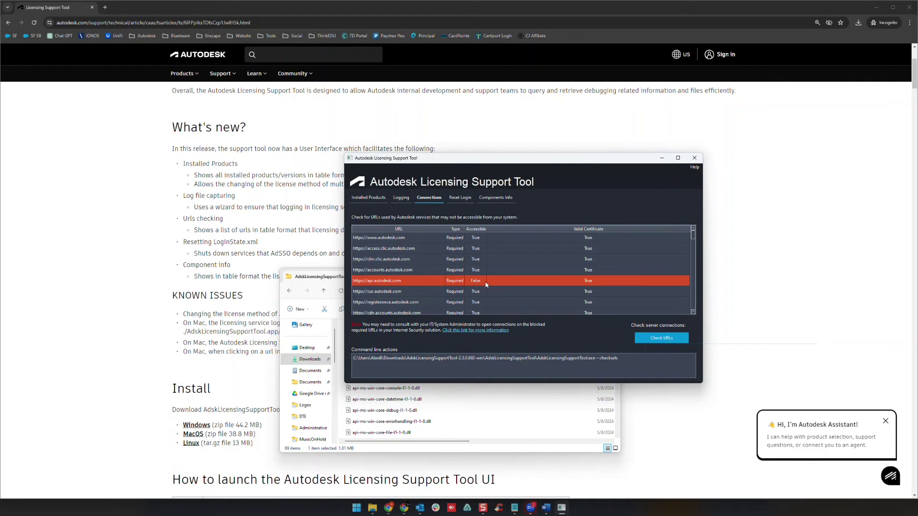
scroll(480, 239, "down", 8)
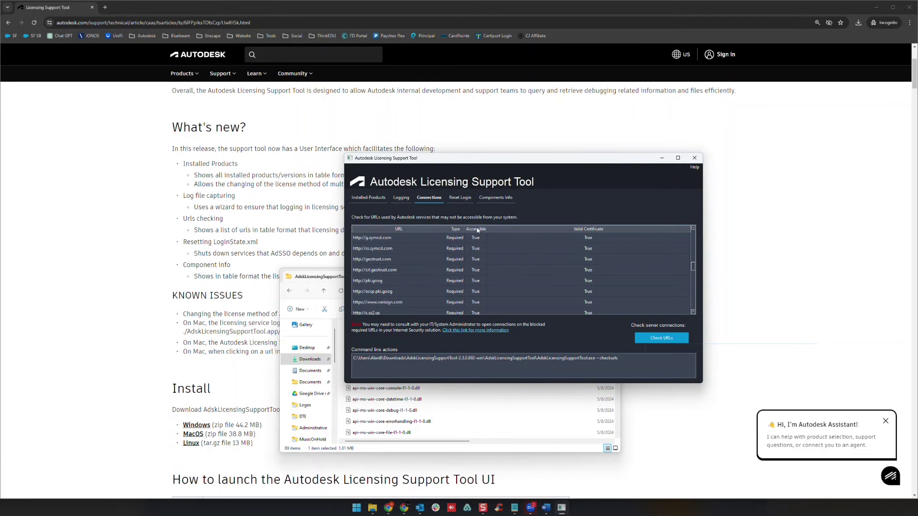
scroll(471, 301, "down", 8)
scroll(475, 280, "up", 6)
scroll(475, 280, "up", 5)
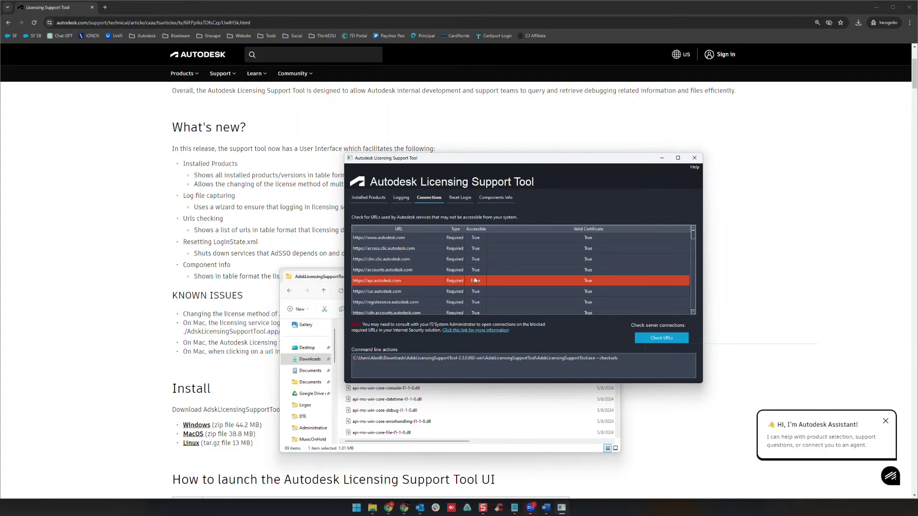
Step: Review Reset Login, then view Components Info showing AdskLicensingService 11.14.2.4604 running
left_click(458, 200)
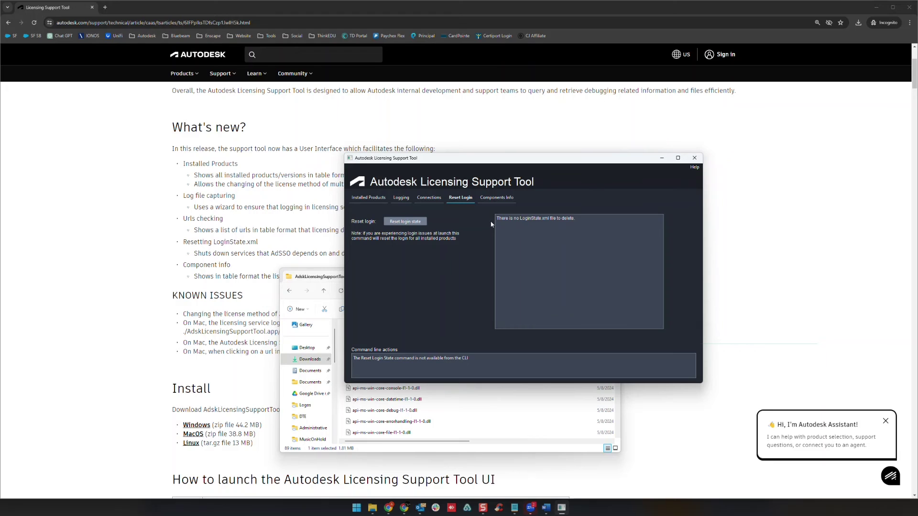
left_click(496, 200)
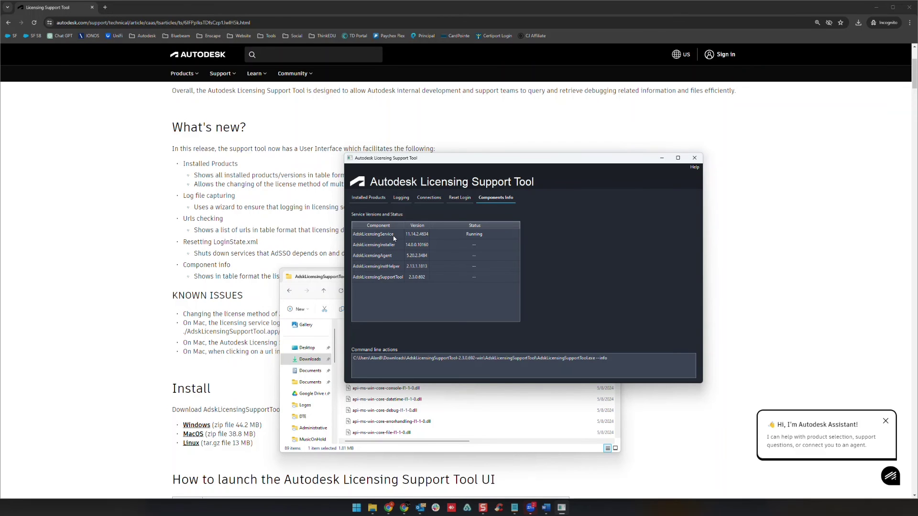
Step: Check AutoCAD 2025 under Installed Products, then launch AutoCAD from Windows search
left_click(370, 201)
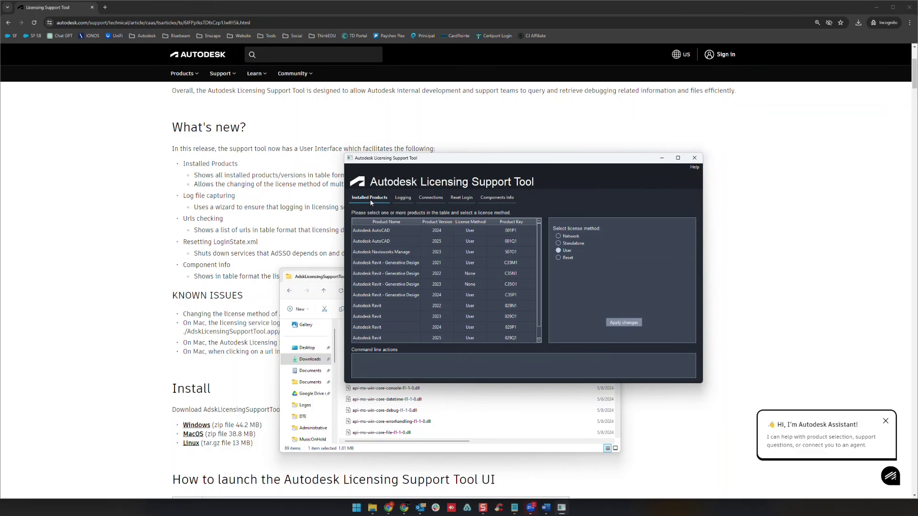
left_click(413, 242)
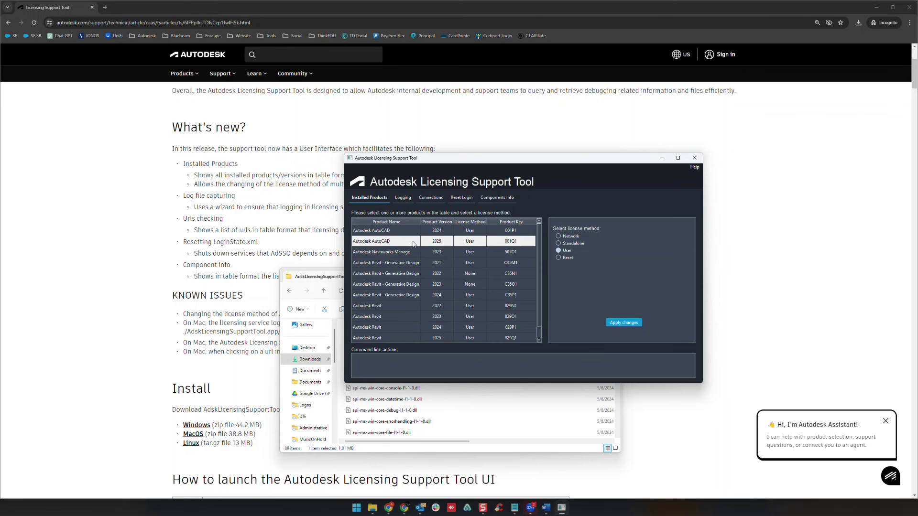
key("super")
type("autocad")
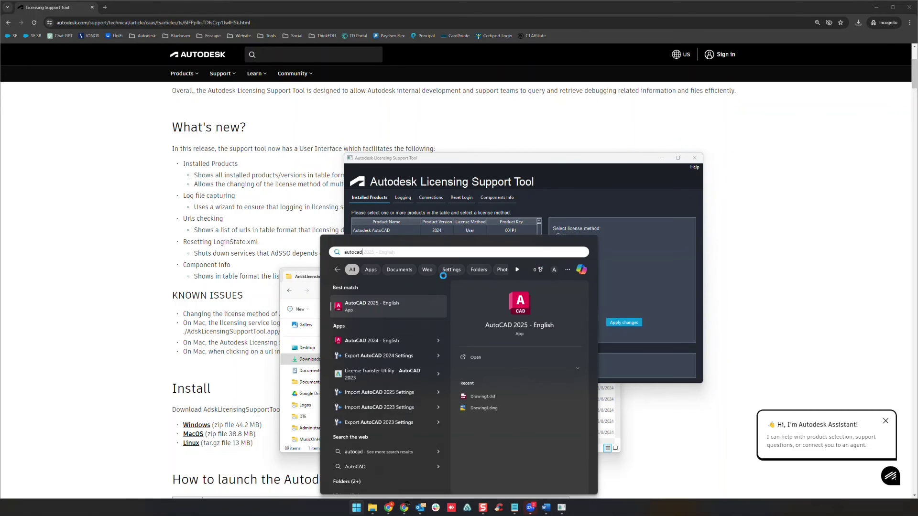
key("Return")
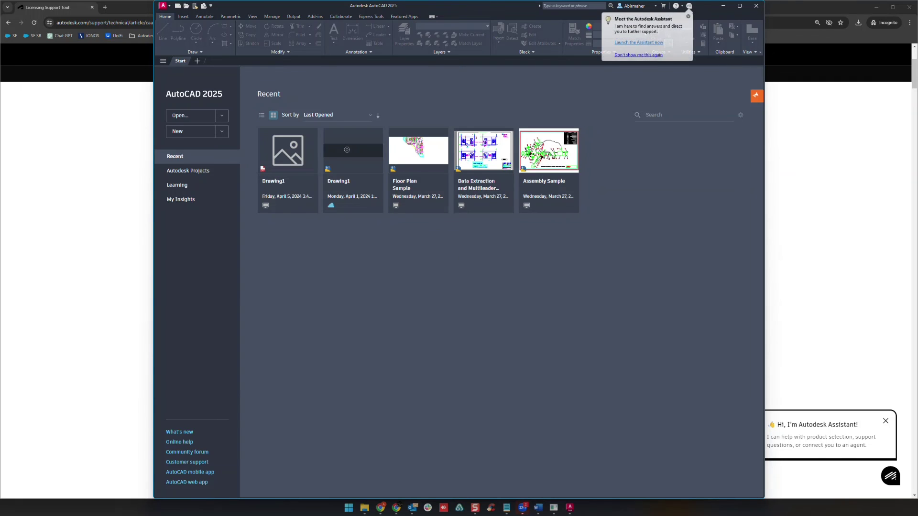
Step: Dismiss the Assistant tip, glance at the account menu, and exit AutoCAD 2025
left_click(688, 16)
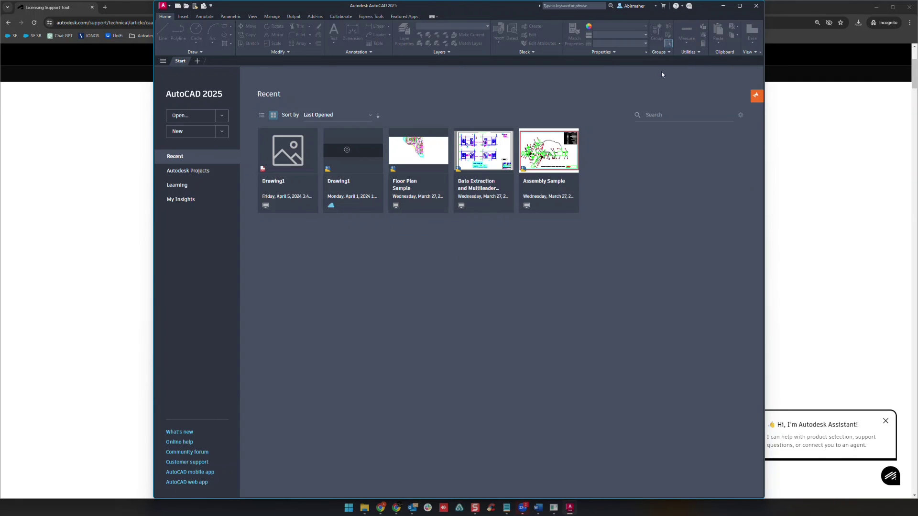
left_click(650, 8)
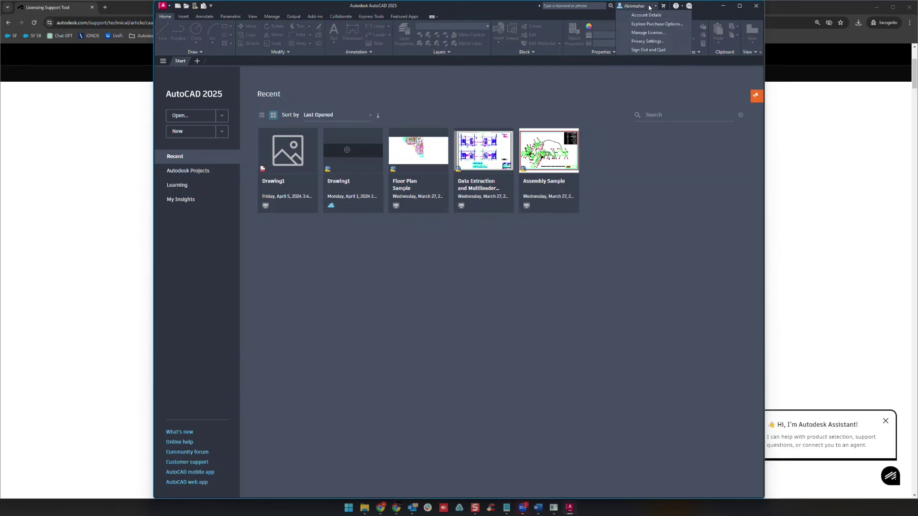
left_click(586, 26)
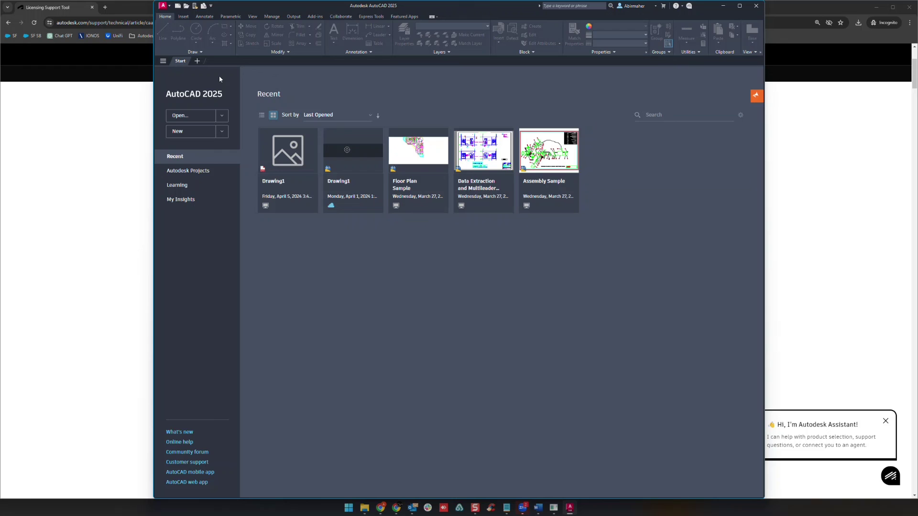
left_click(755, 6)
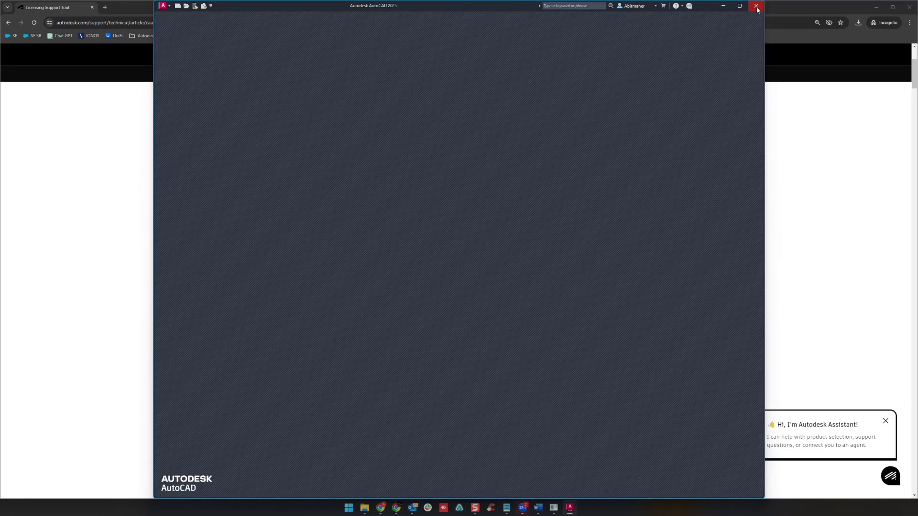